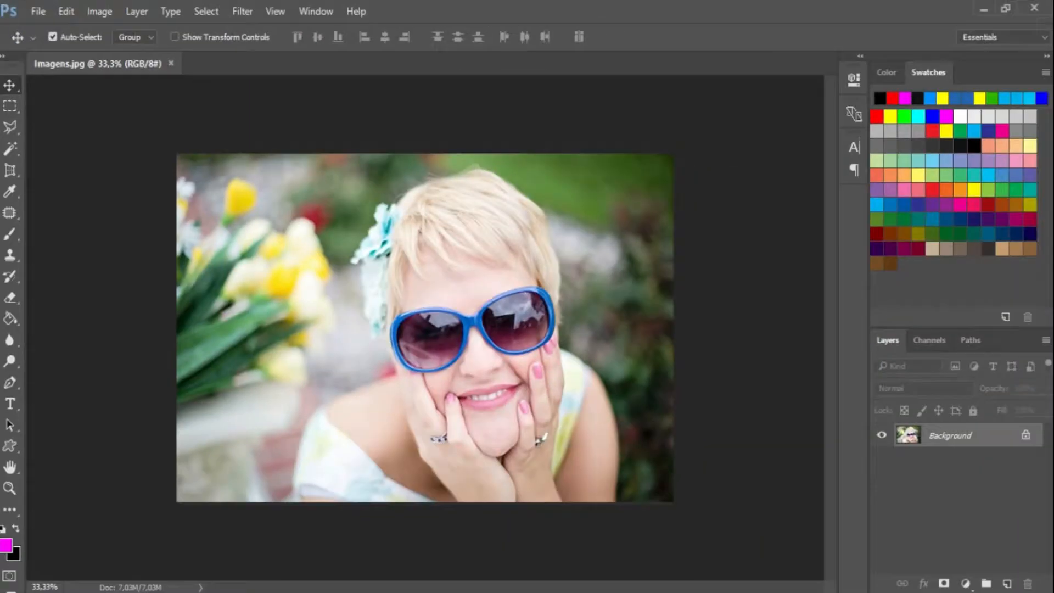
Step: Select the photo from its left edge to the middle of the face with the Rectangular Marquee Tool and unlock the Background layer
key(m)
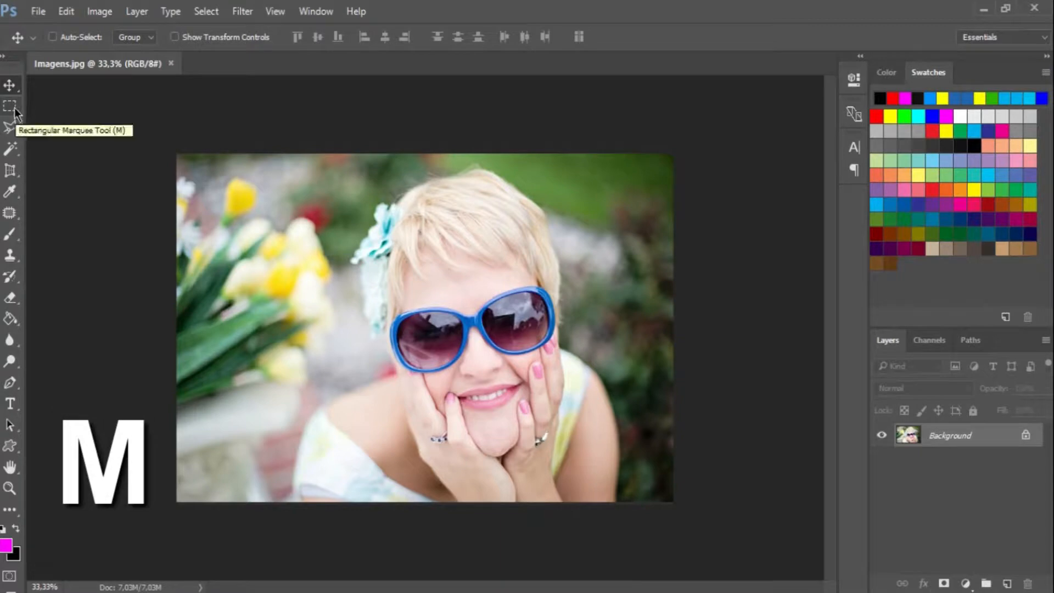
click(15, 110)
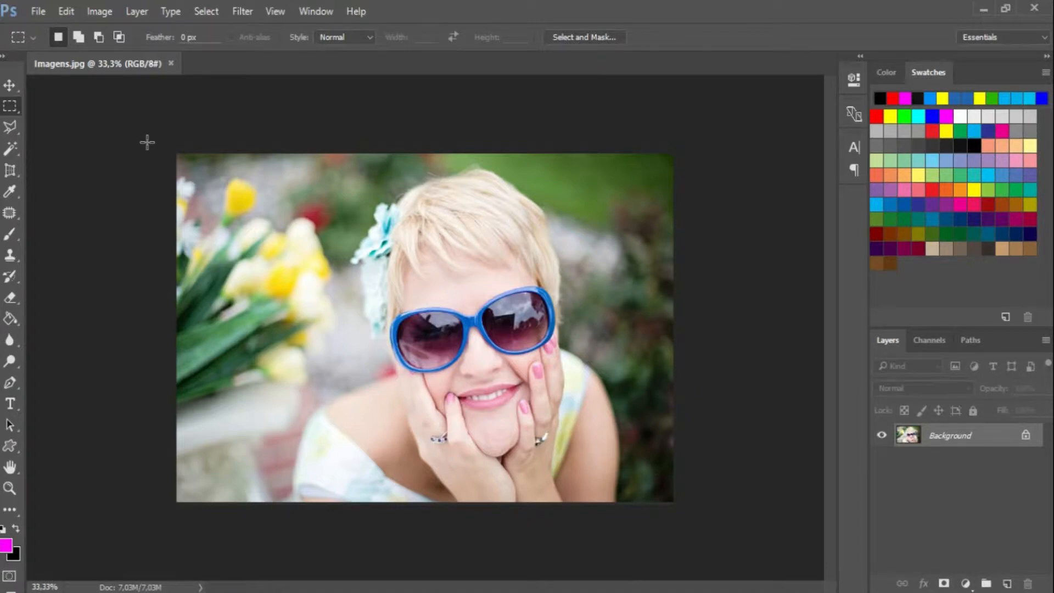
drag(153, 143, 487, 504)
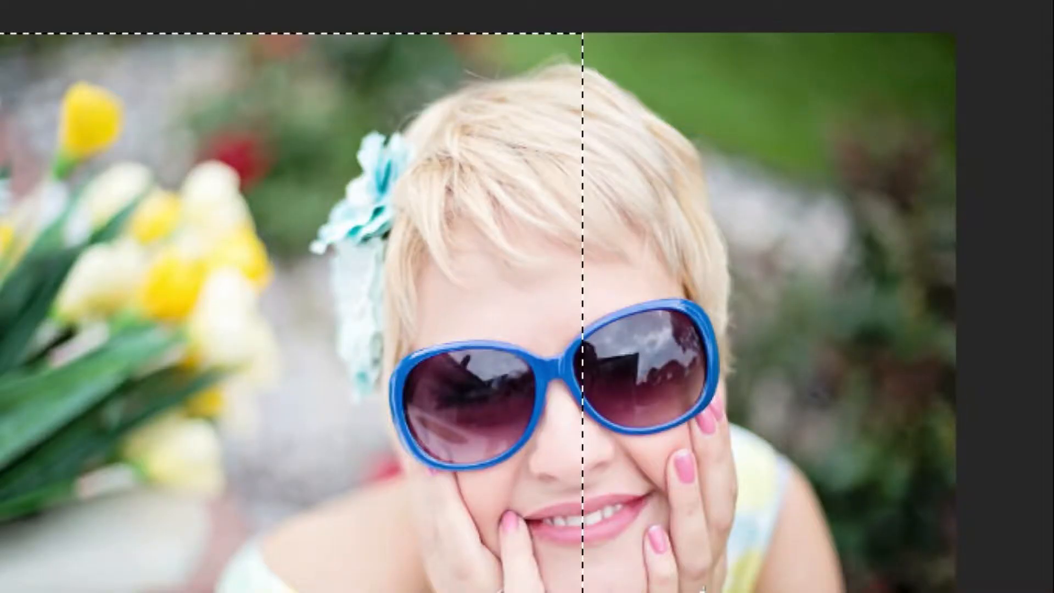
key(ctrl+d)
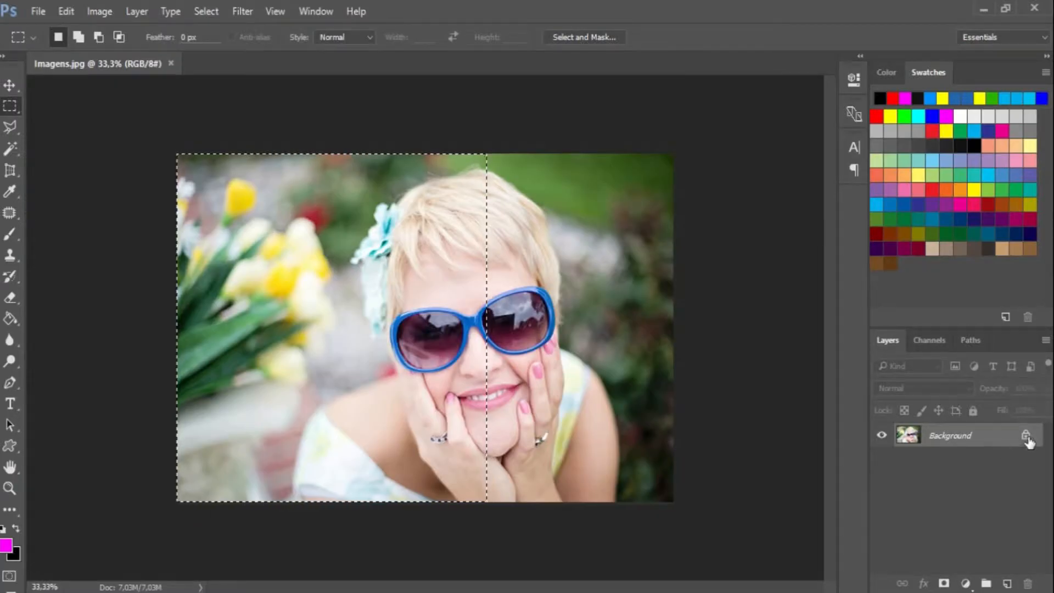
click(1025, 437)
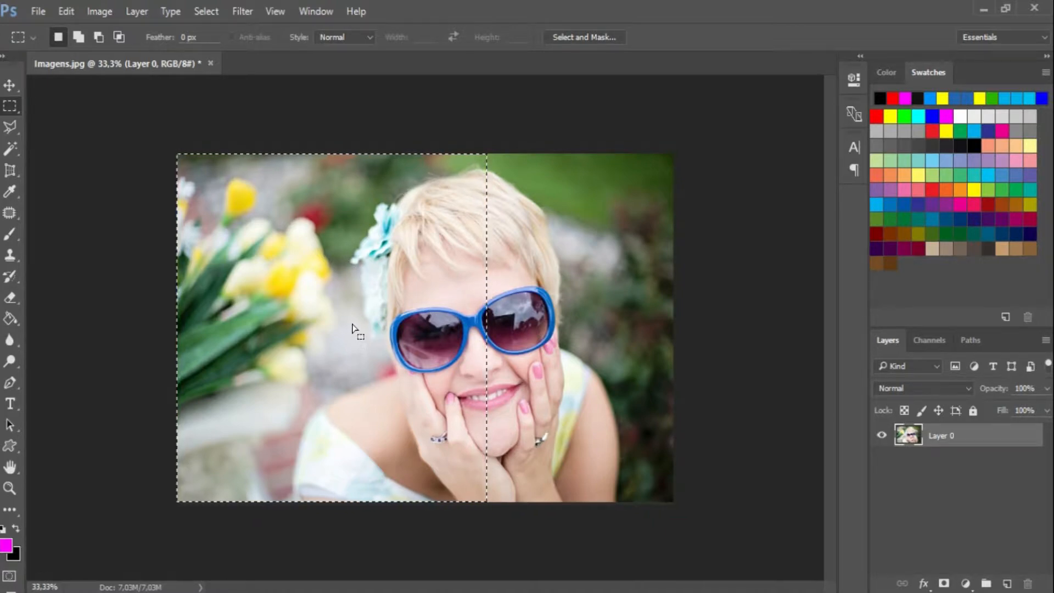
Step: Try deleting the selected left part of the photo, undoing the deletion and clearing the selection
key(Delete)
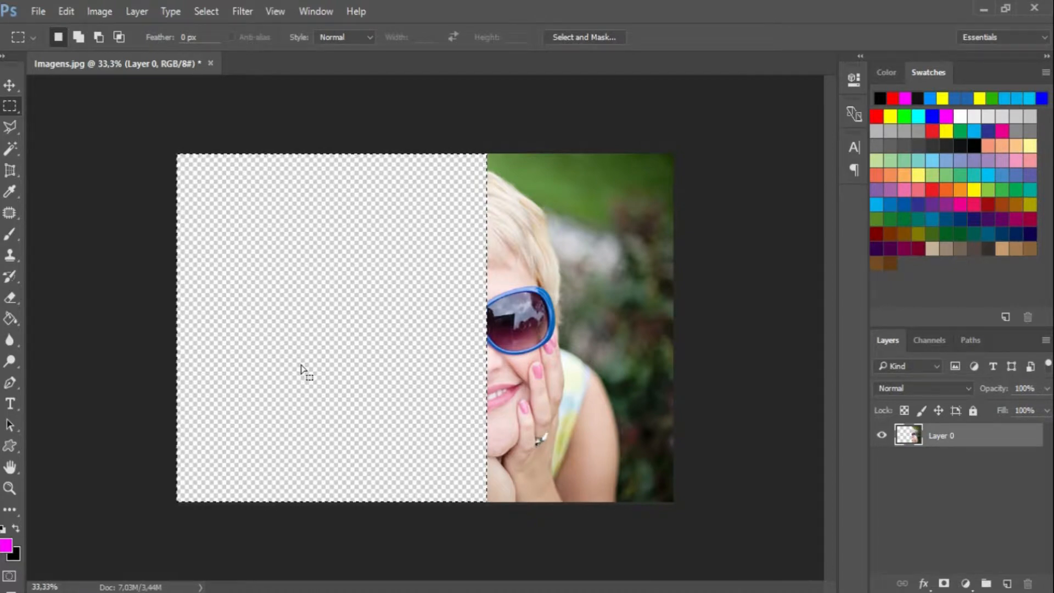
key(ctrl+d)
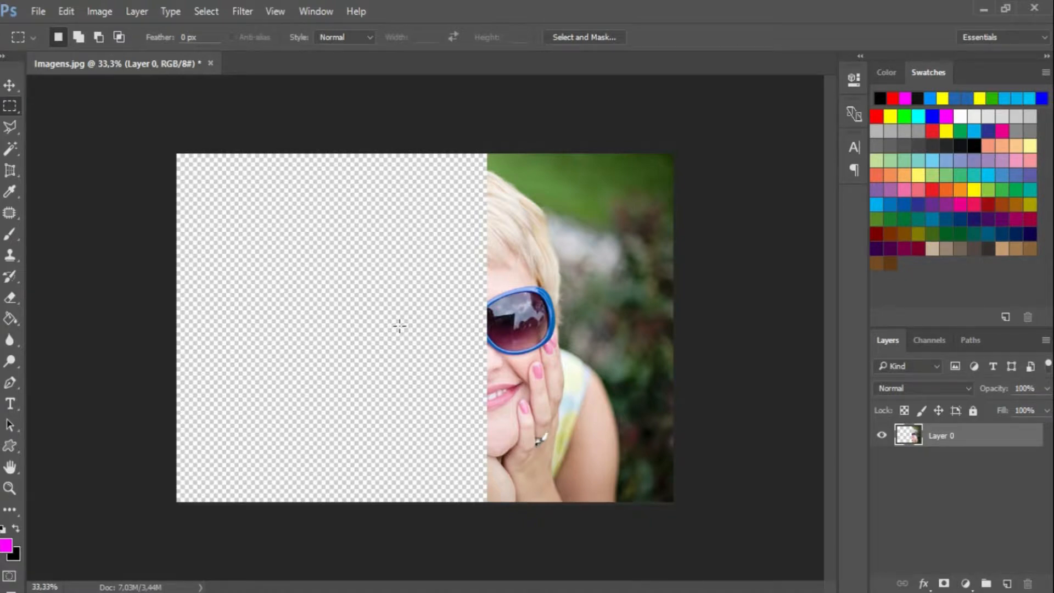
key(ctrl+alt+z)
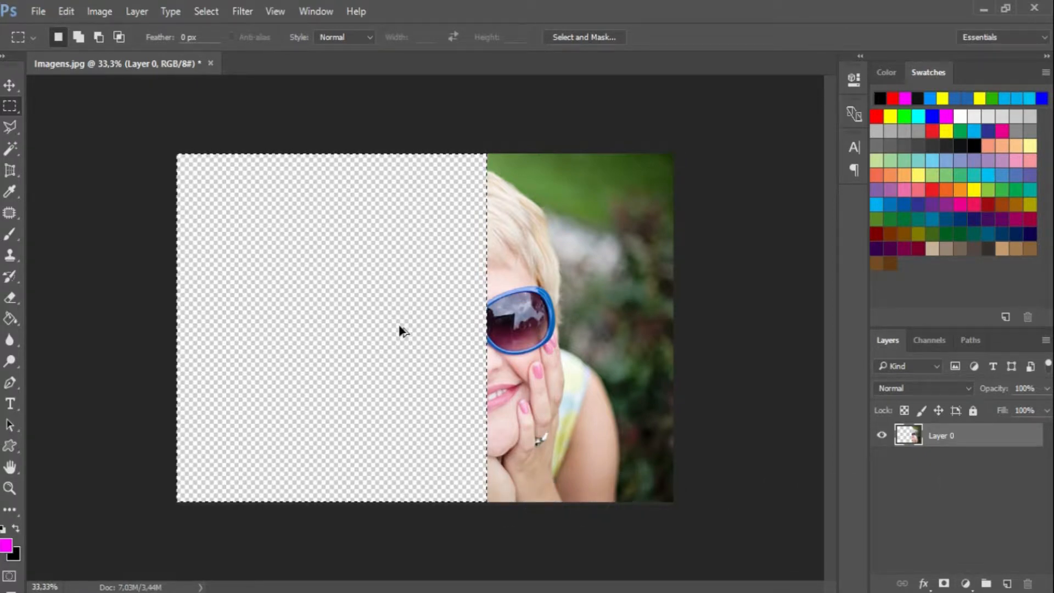
key(ctrl+alt+z)
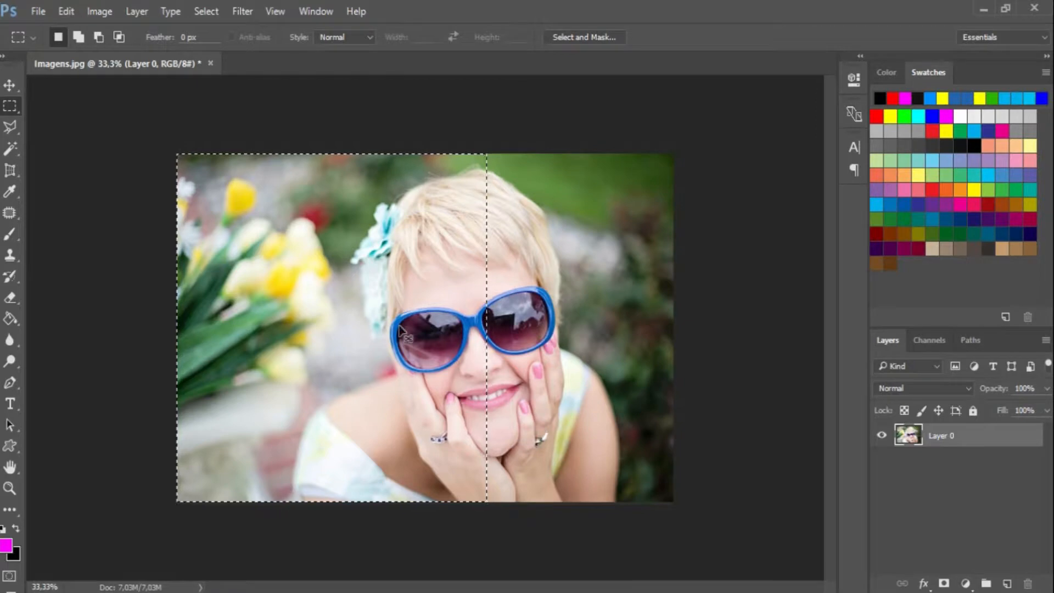
key(ctrl+d)
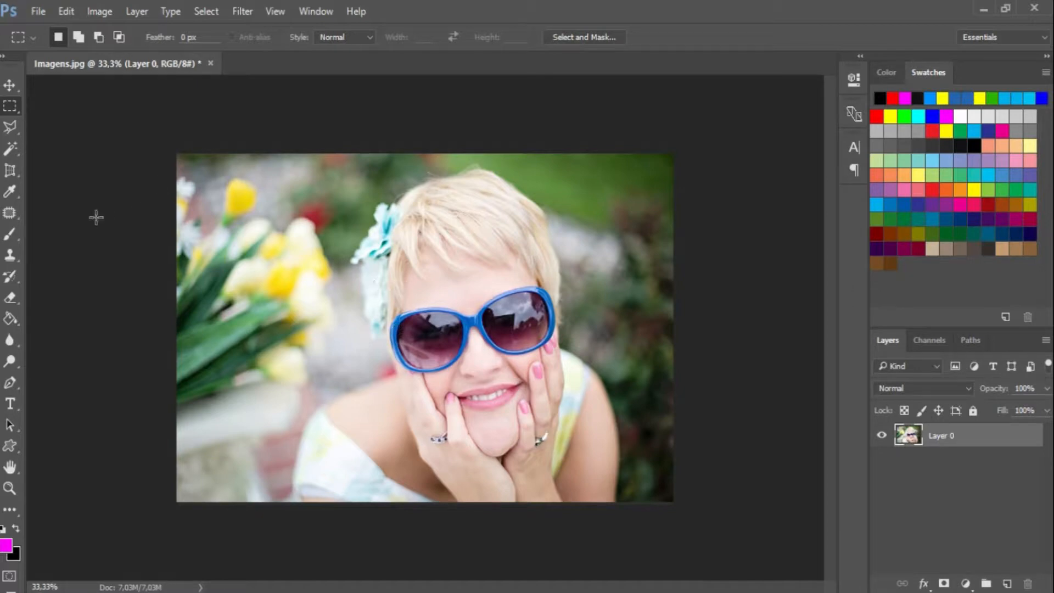
Step: Draw a circular selection about 31 cm across around the face with the Elliptical Marquee Tool and try deleting its contents
click(16, 112)
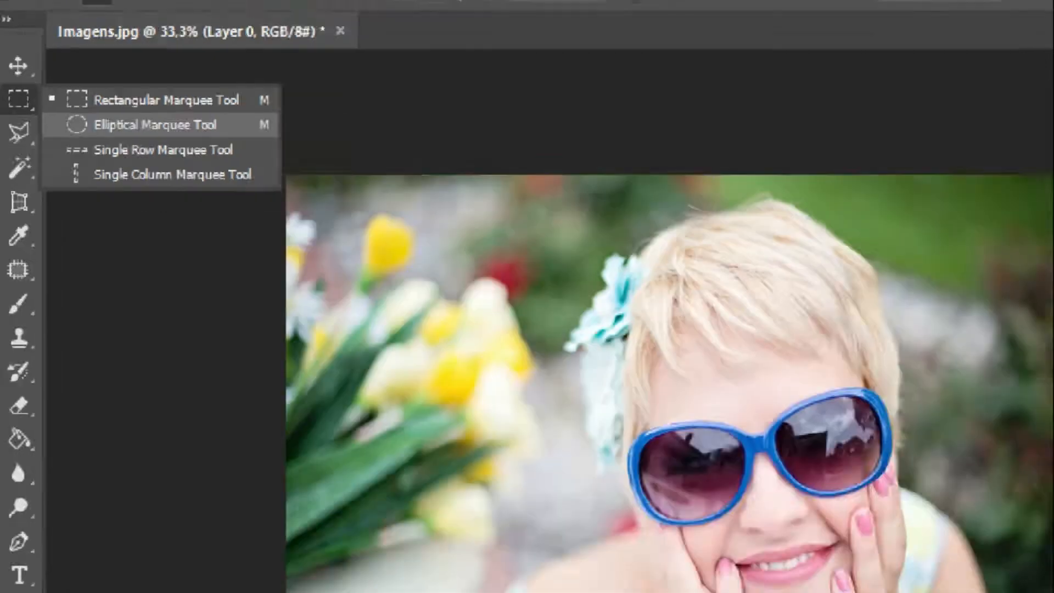
click(194, 127)
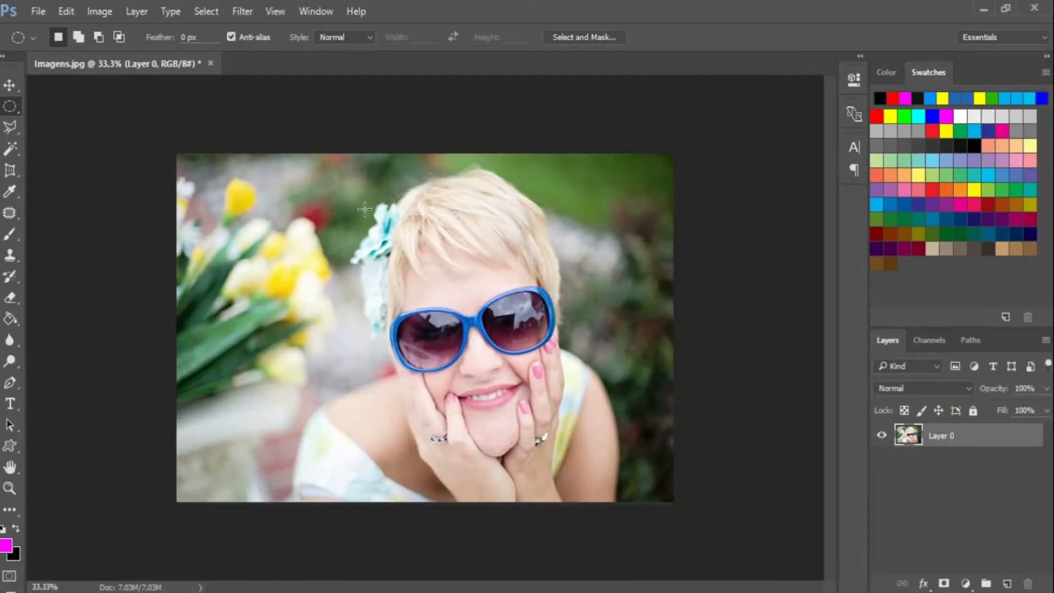
drag(365, 211, 595, 450)
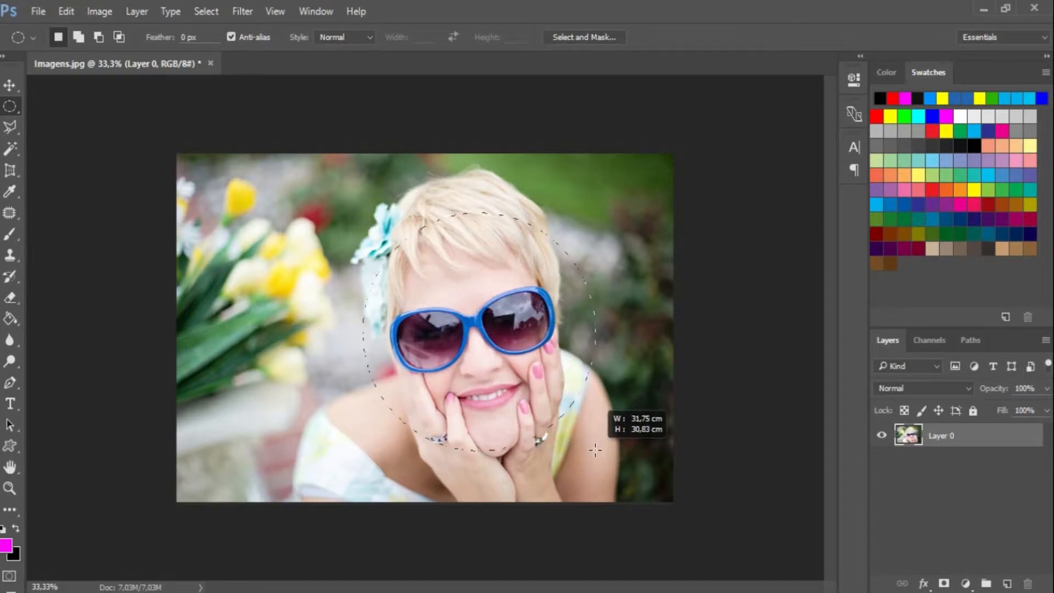
drag(595, 450, 595, 450)
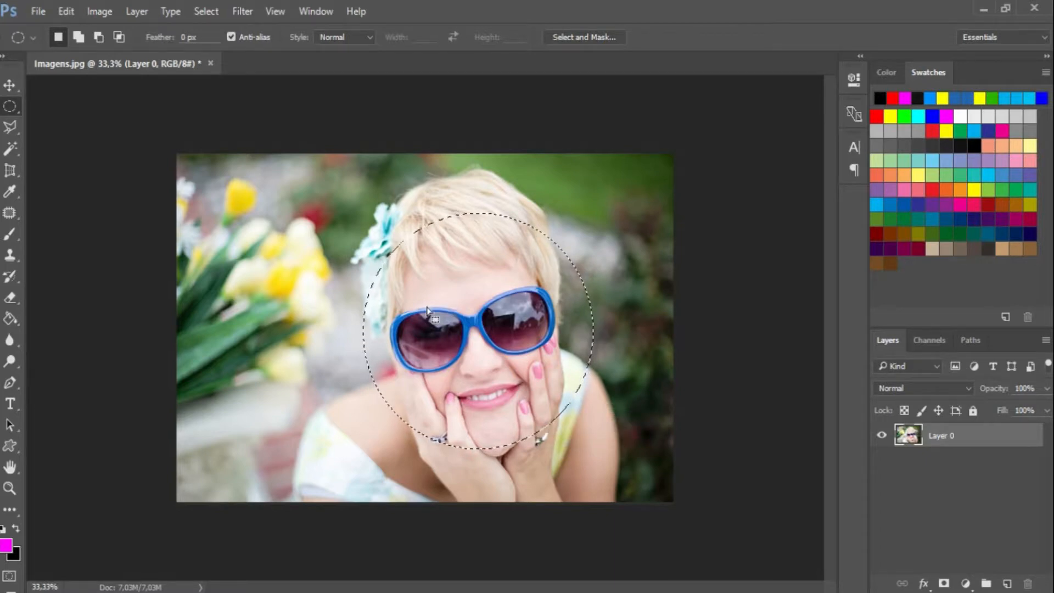
key(Delete)
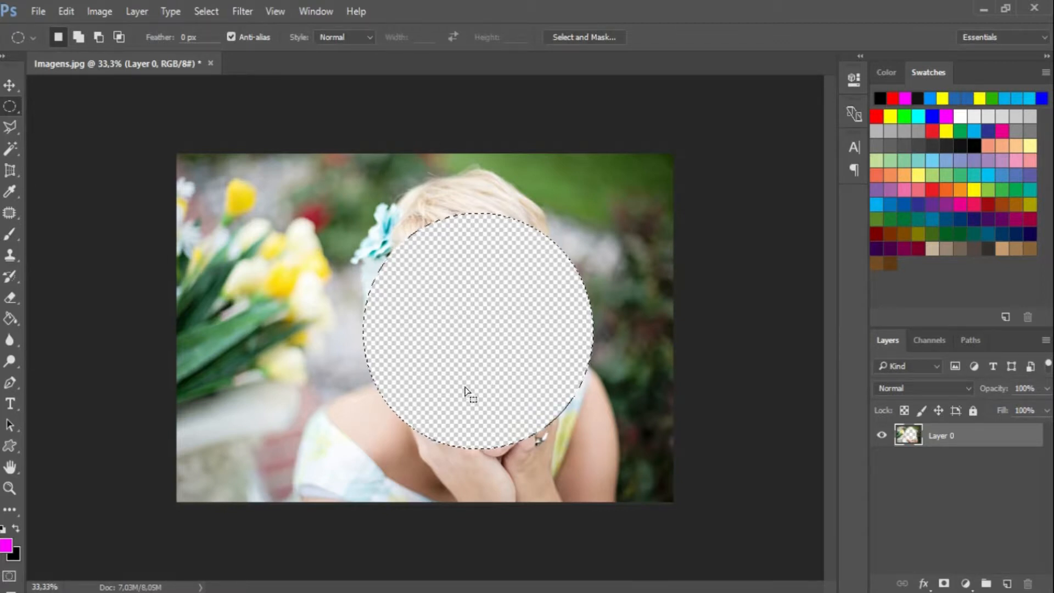
key(ctrl+z)
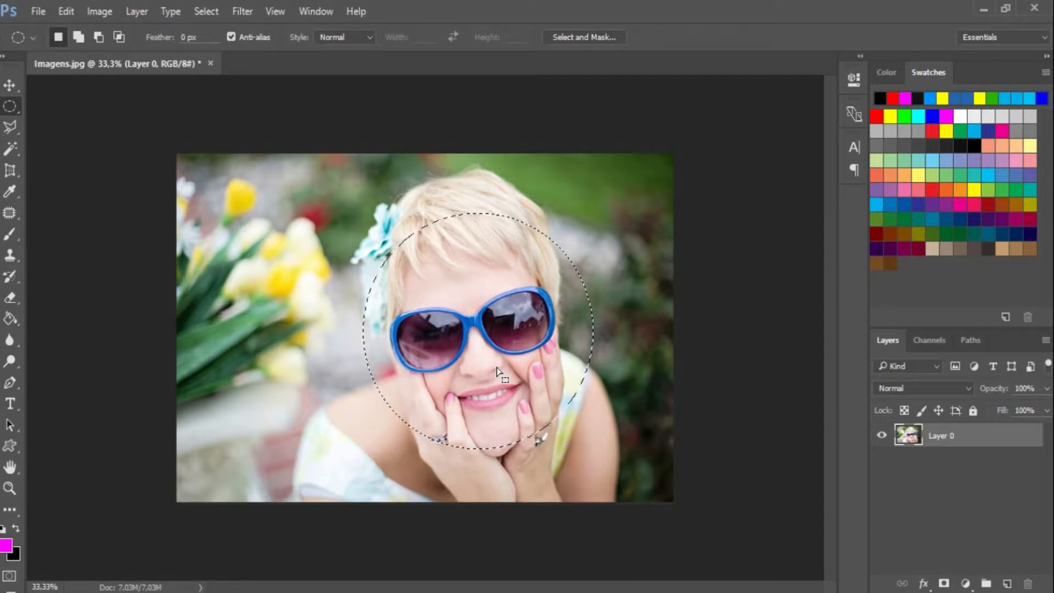
Step: Invert the circular selection and try deleting everything outside the circle, undoing the deletion and deselecting
click(206, 12)
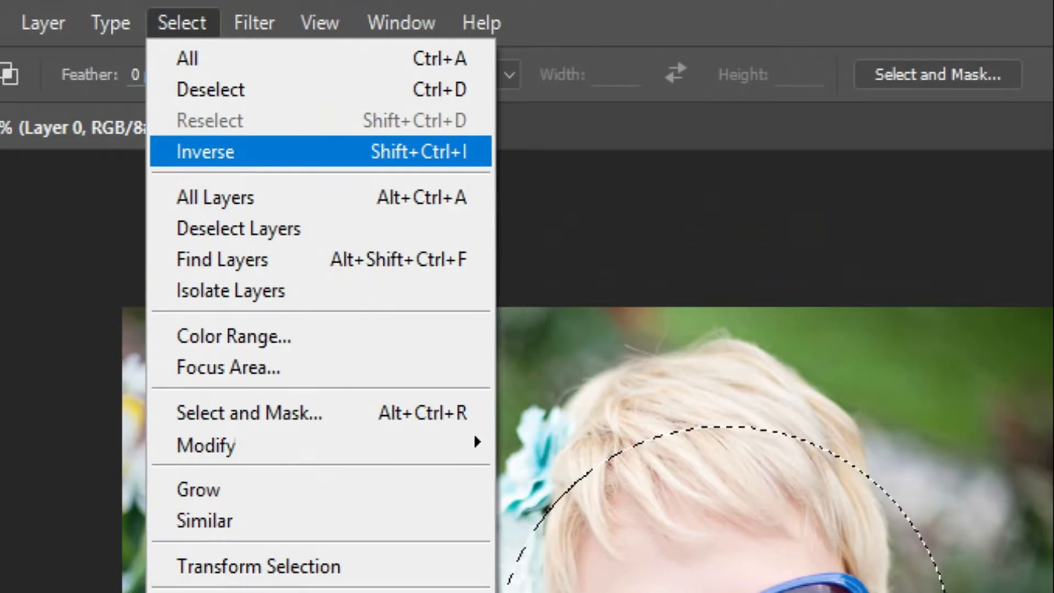
click(205, 151)
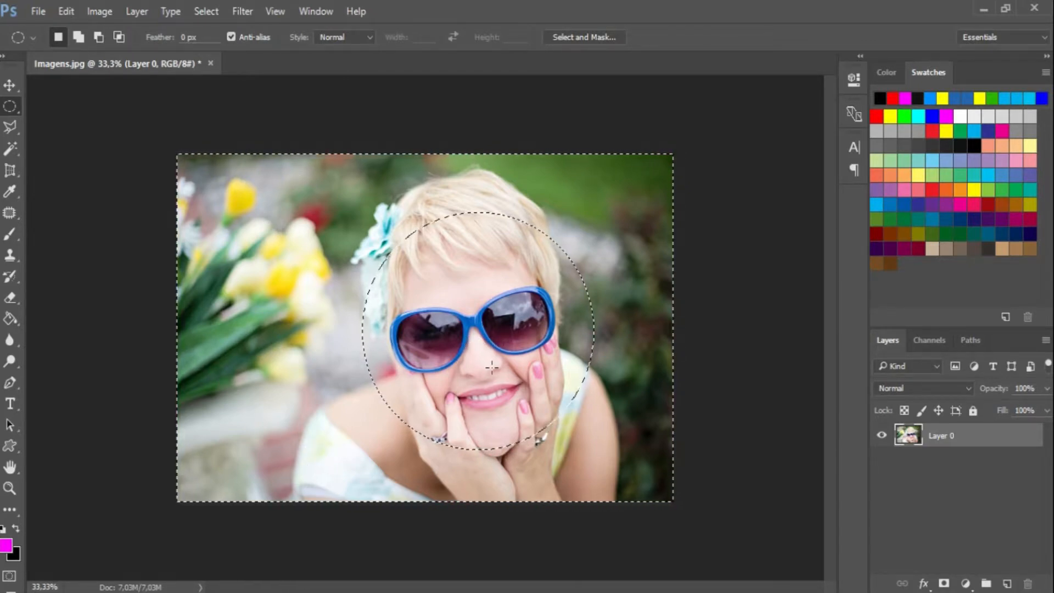
key(Delete)
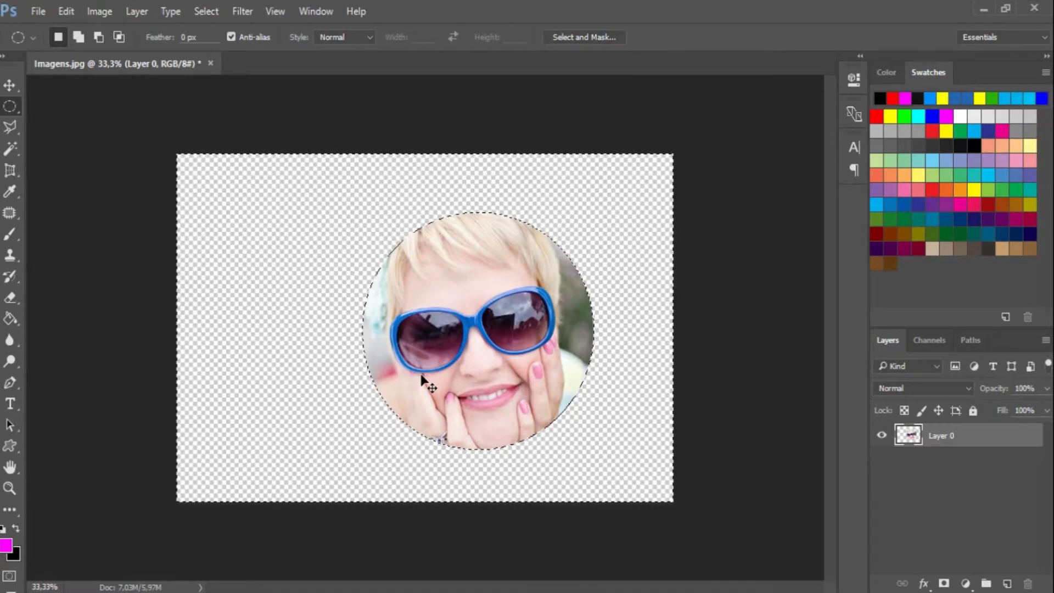
key(ctrl+z)
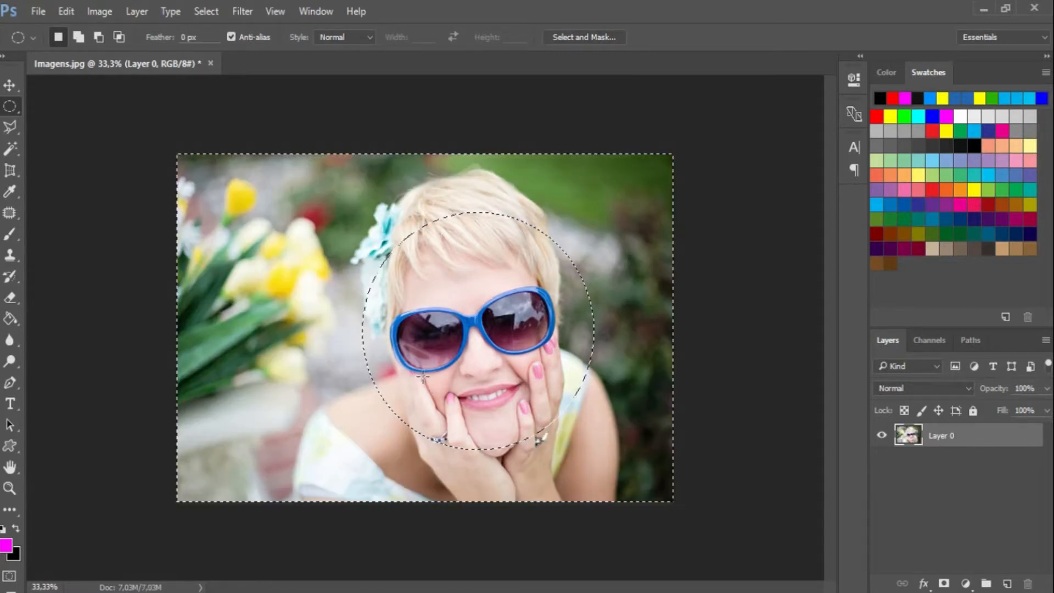
key(ctrl+d)
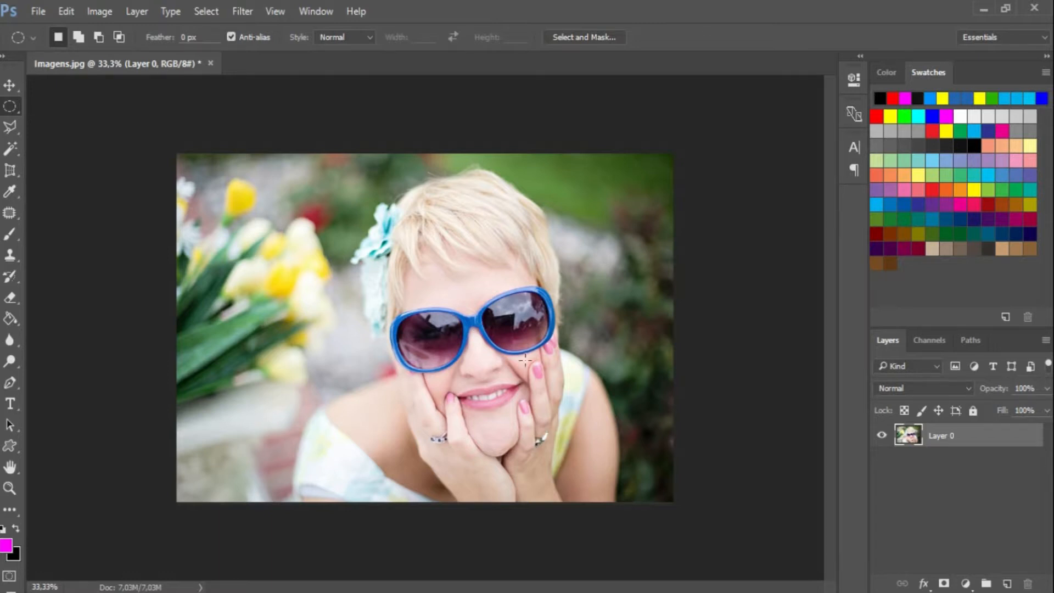
Step: Delete two circular areas combined in one selection, one over the sunglasses' right lens and one between the flowers and the face
drag(244, 222, 357, 344)
drag(449, 242, 592, 386)
key(shift)
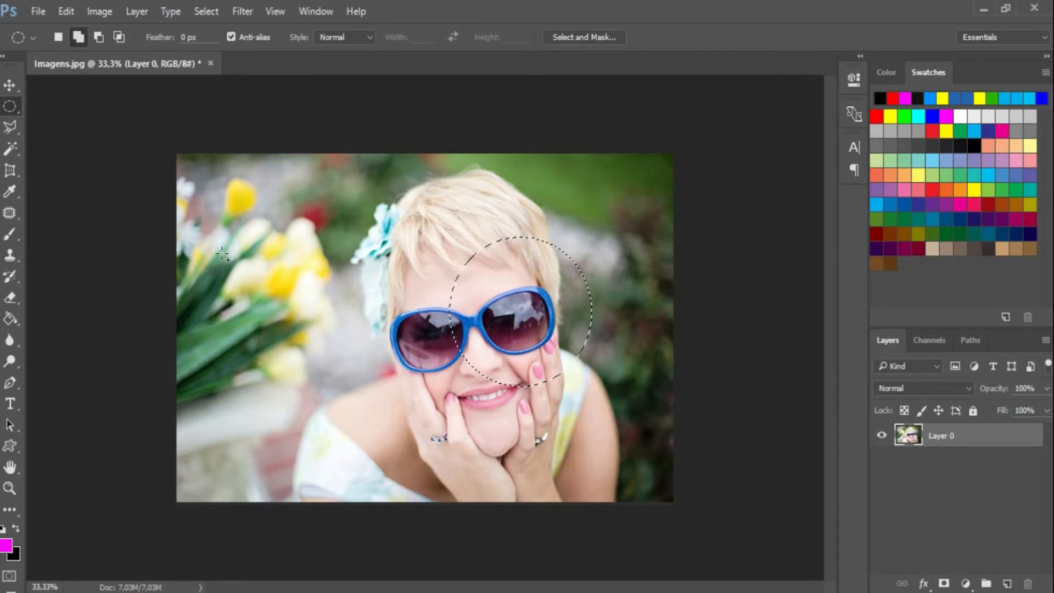
drag(220, 242, 411, 435)
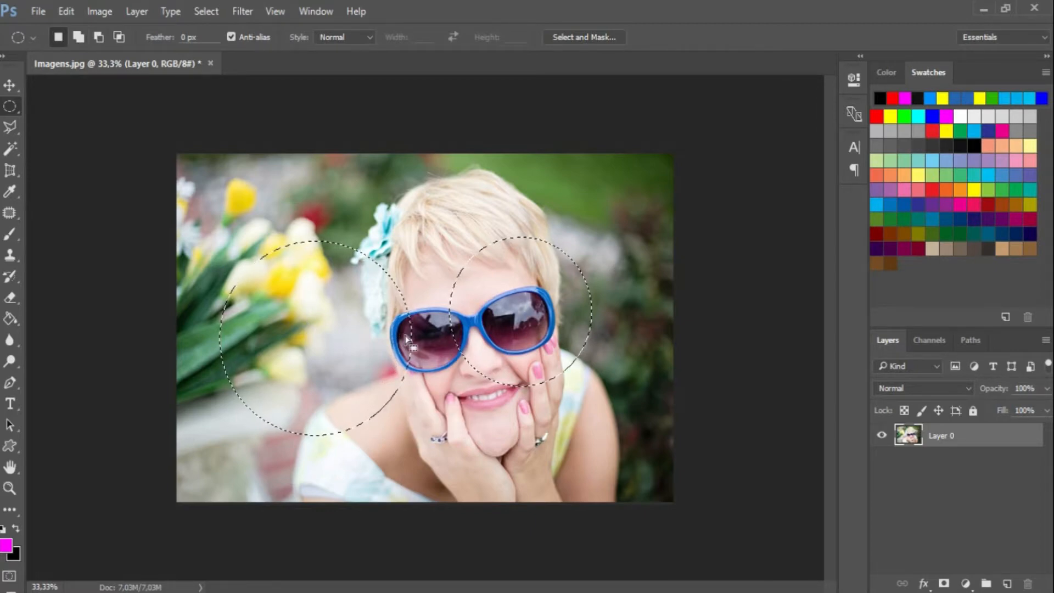
key(Delete)
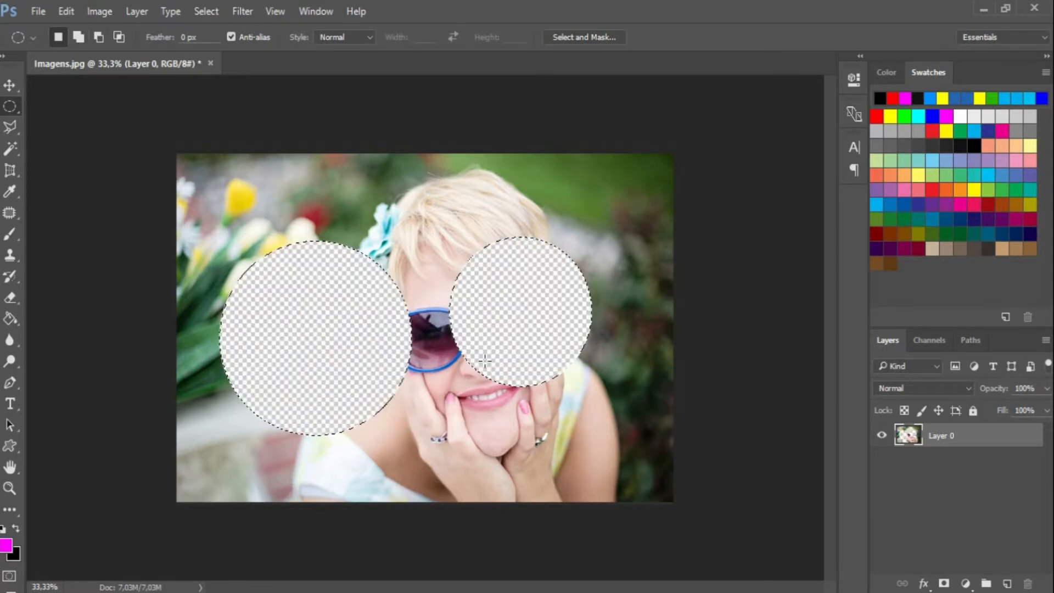
key(ctrl+d)
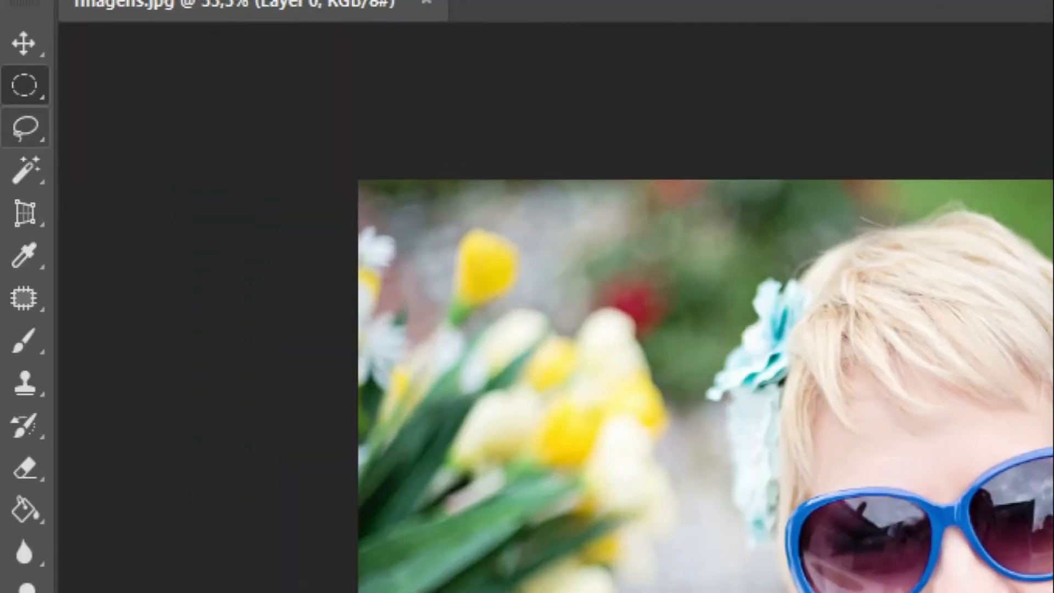
Step: Outline the woman loosely with a freehand Lasso Tool selection and clear the selection
key(l)
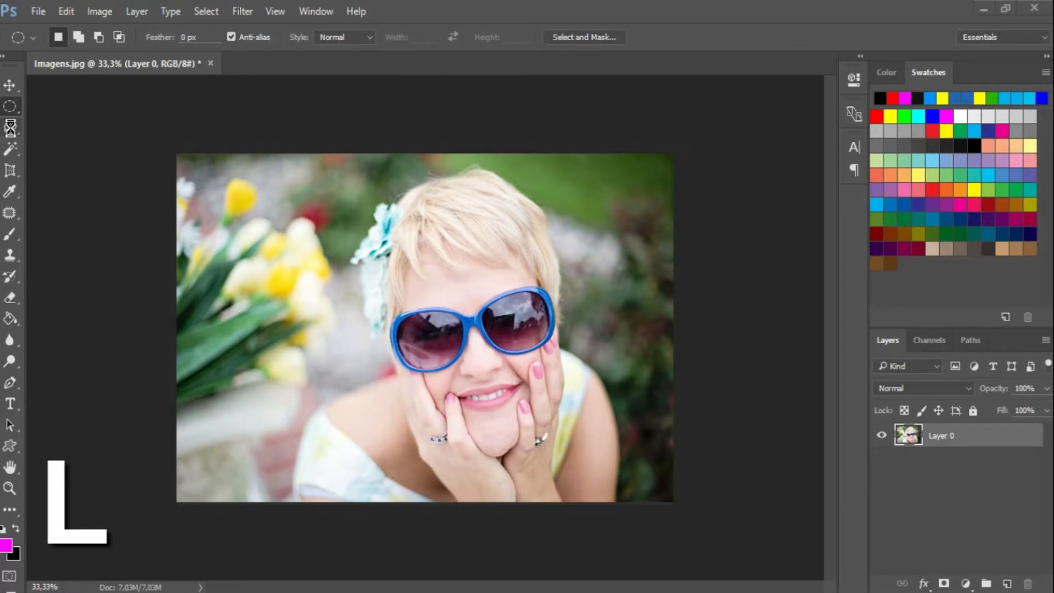
click(10, 131)
click(278, 508)
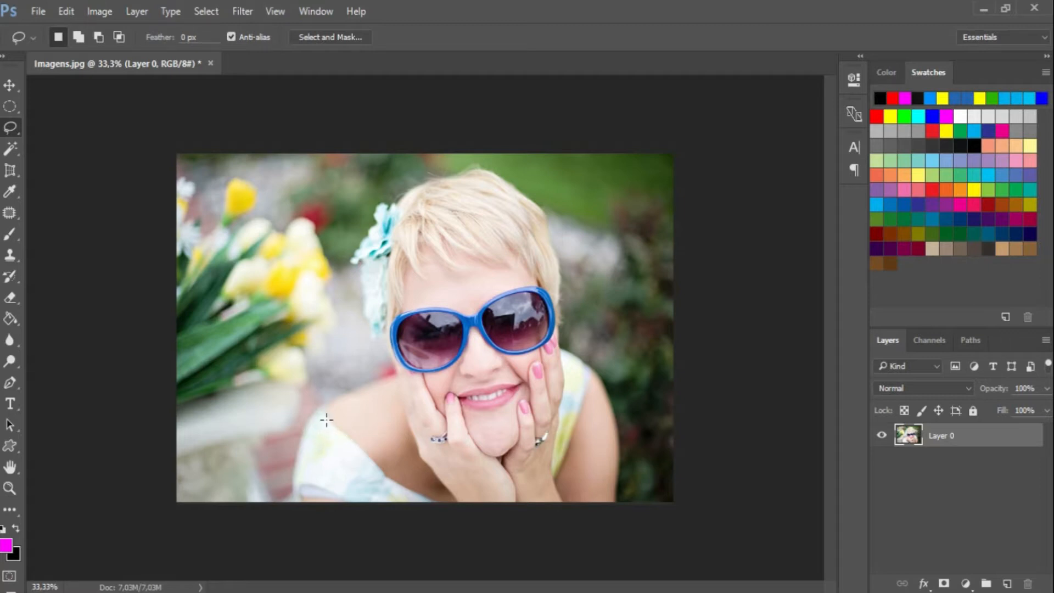
mouse_move(283, 504)
mouse_down()
mouse_move(309, 398)
mouse_move(375, 364)
mouse_move(354, 277)
mouse_move(357, 215)
mouse_move(372, 189)
mouse_move(455, 156)
mouse_move(518, 170)
mouse_move(538, 185)
mouse_move(569, 266)
mouse_move(576, 339)
mouse_move(621, 378)
mouse_move(632, 460)
mouse_move(621, 500)
mouse_move(484, 515)
mouse_move(373, 477)
mouse_move(302, 508)
mouse_up()
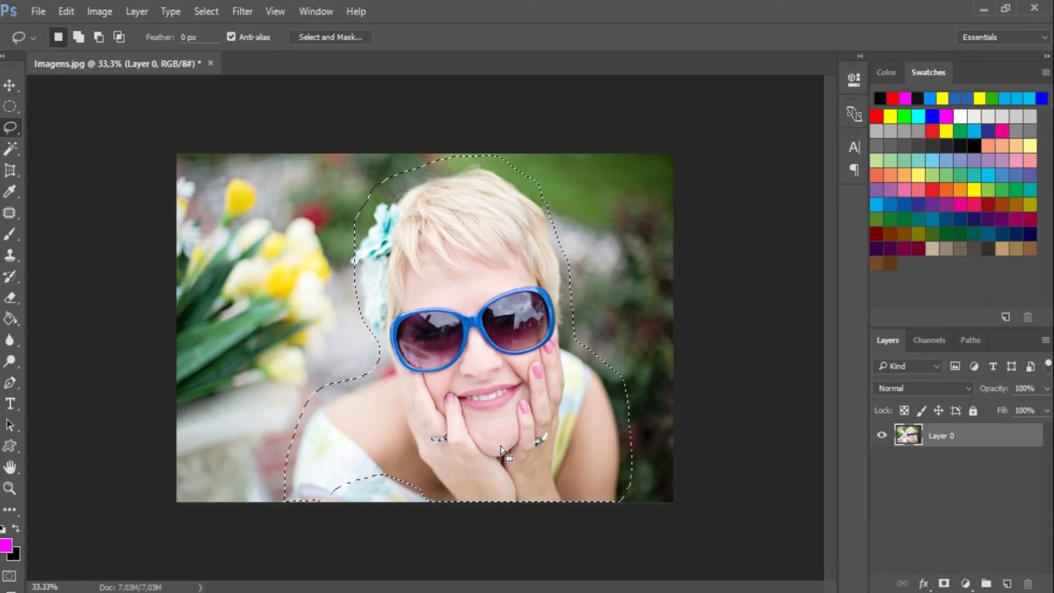
key(ctrl+d)
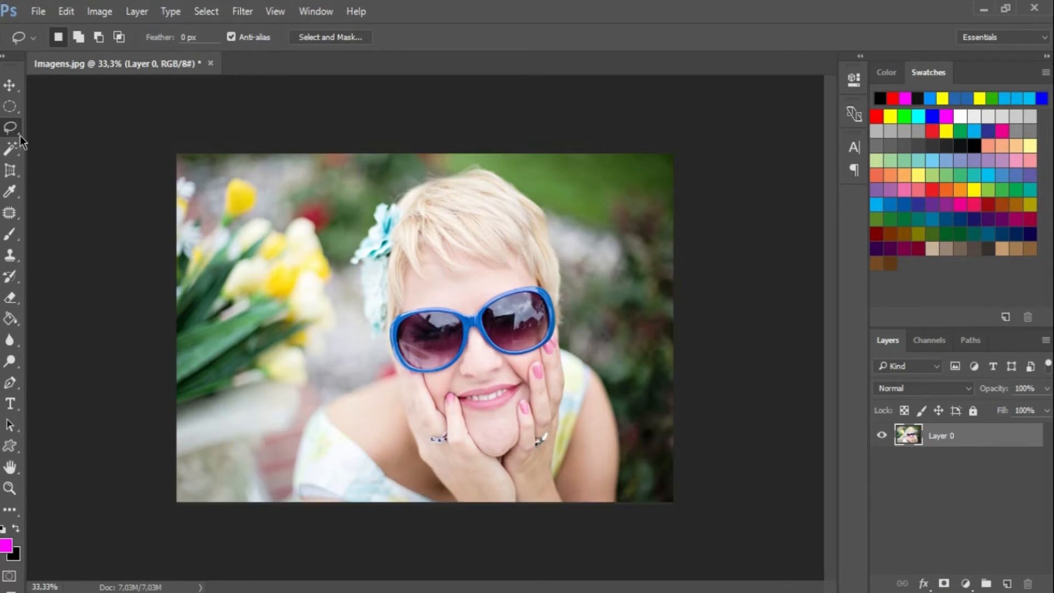
Step: Outline the woman's shoulders, head and hair with a closed Polygonal Lasso Tool selection ending along the photo's lower edge
right_click(20, 135)
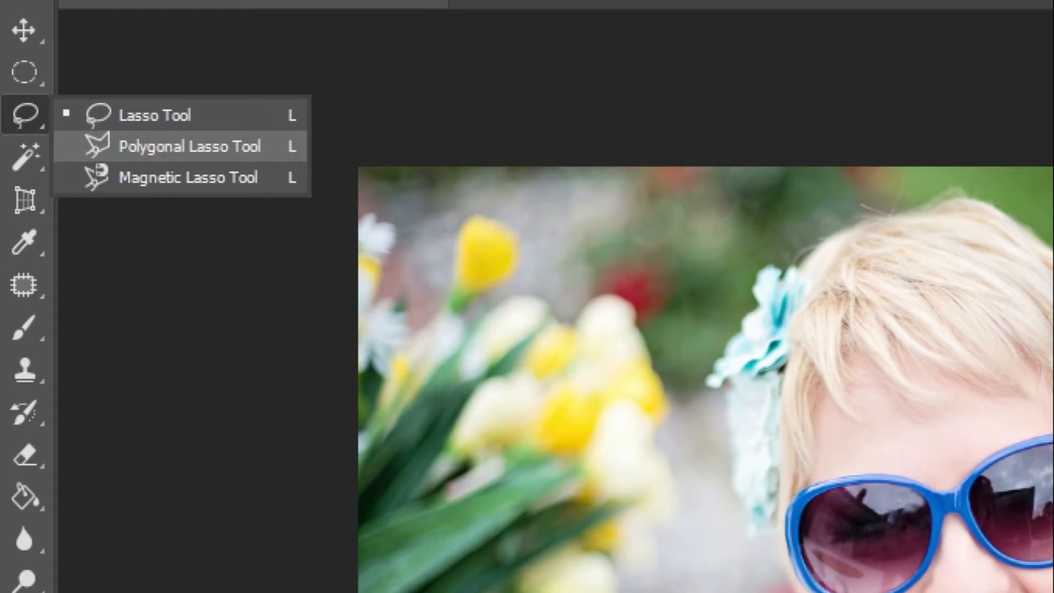
click(190, 146)
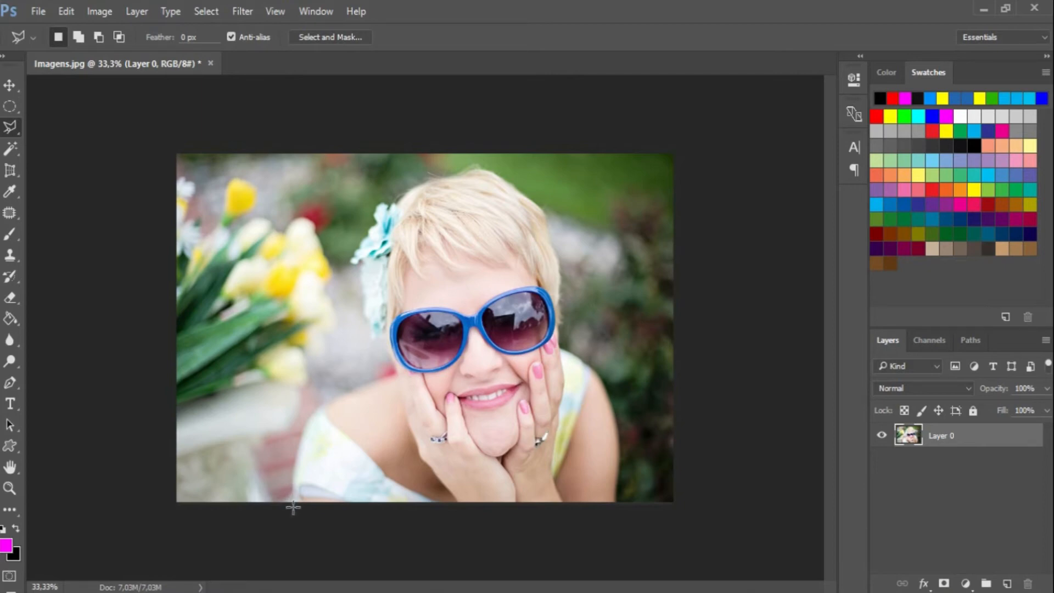
click(293, 506)
click(291, 459)
click(310, 415)
click(347, 388)
click(385, 365)
click(359, 284)
click(368, 235)
click(414, 181)
click(433, 175)
click(478, 168)
click(539, 204)
click(555, 232)
click(560, 299)
click(565, 351)
click(595, 367)
click(604, 384)
click(622, 460)
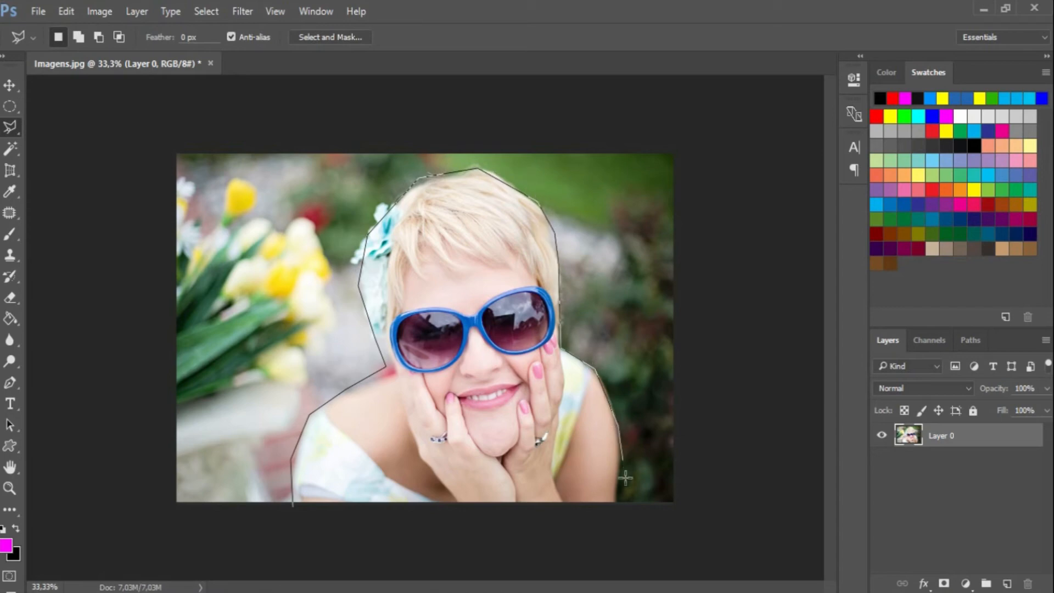
click(617, 500)
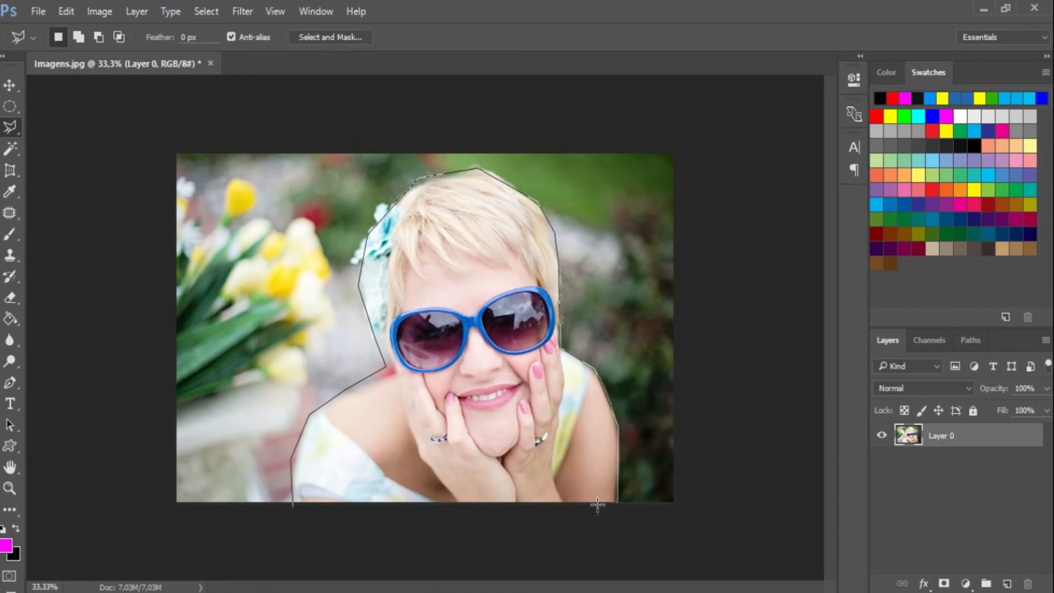
click(295, 505)
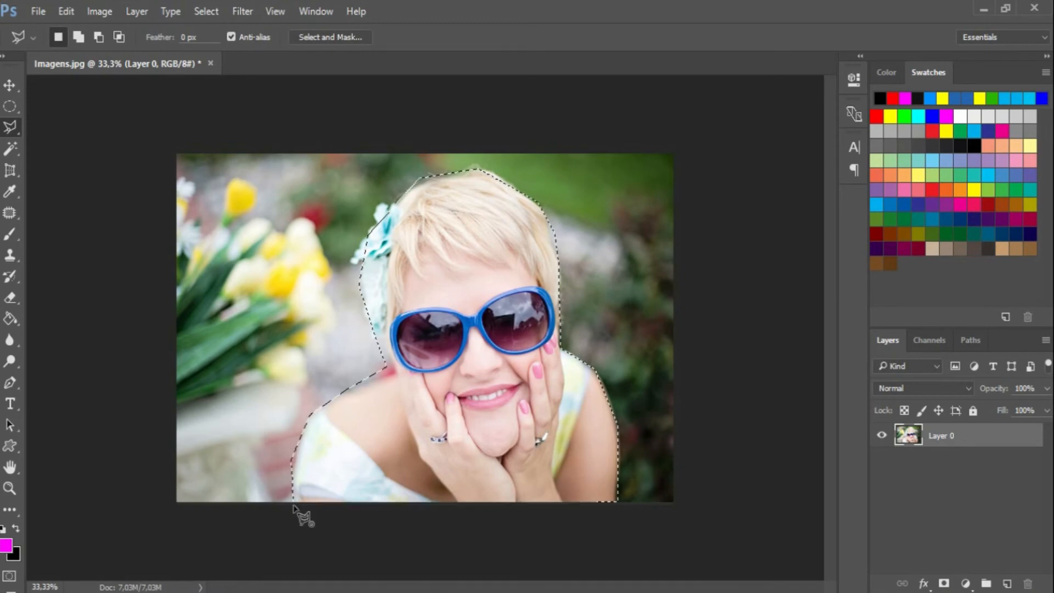
Step: Invert the selection around the woman and try deleting the background, undoing the deletion
key(ctrl+shift+i)
key(Delete)
key(ctrl+d)
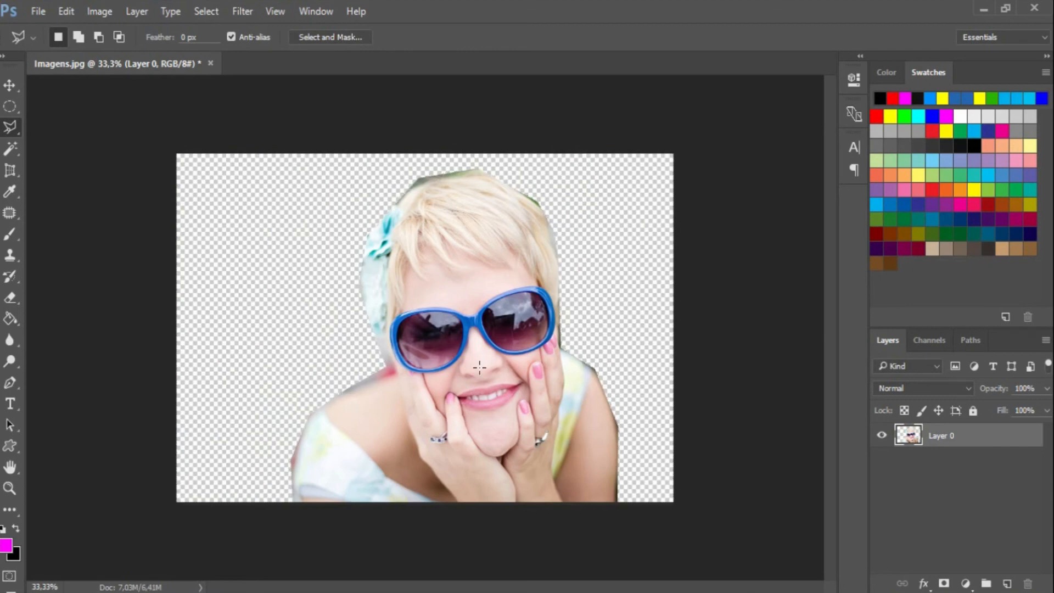
key(ctrl+z)
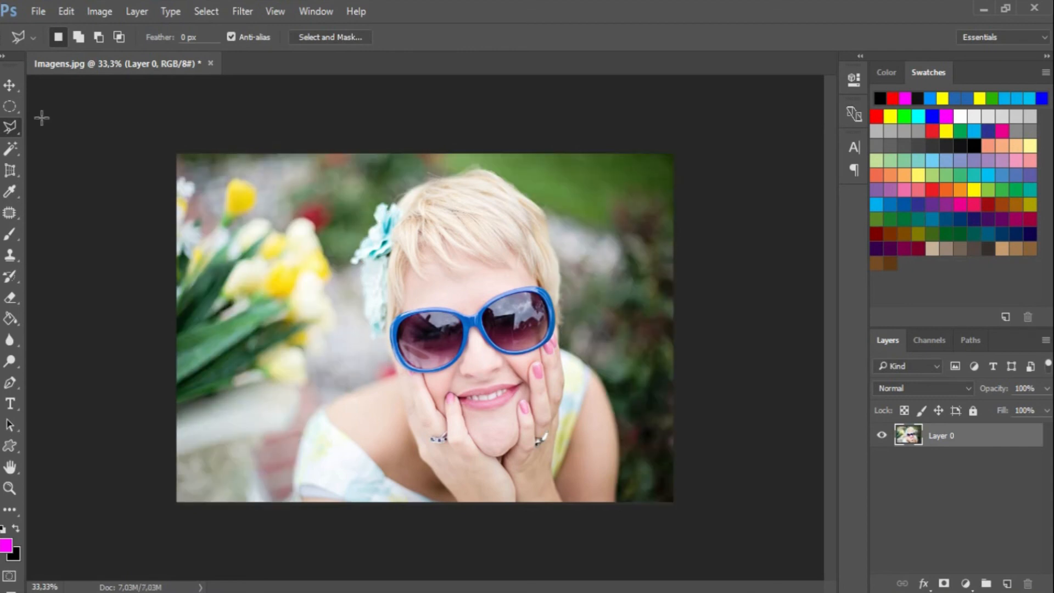
Step: Activate the Magnetic Lasso Tool for selecting on the photo layer
right_click(10, 129)
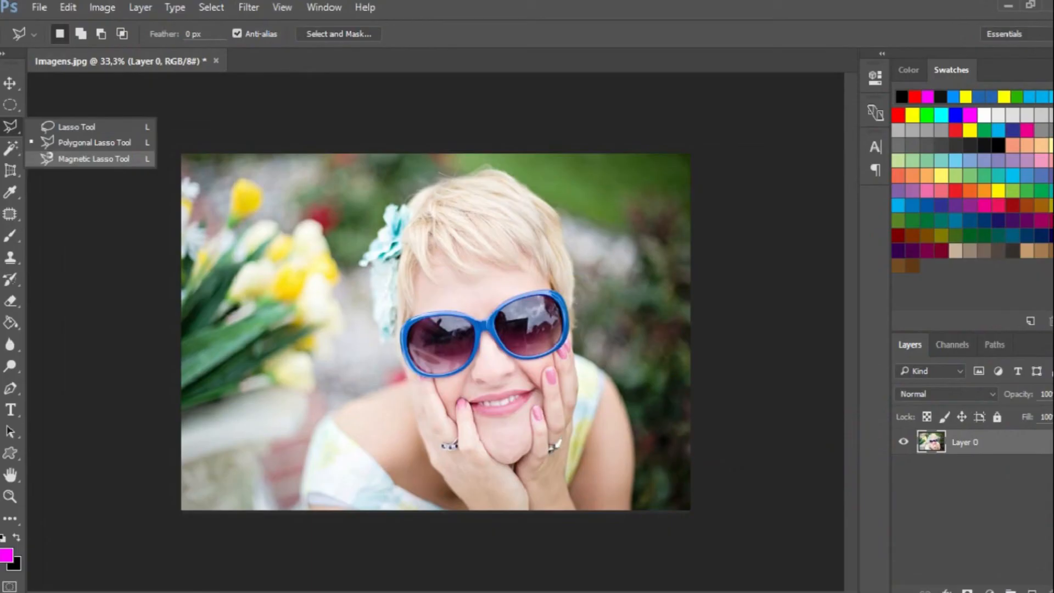
click(231, 207)
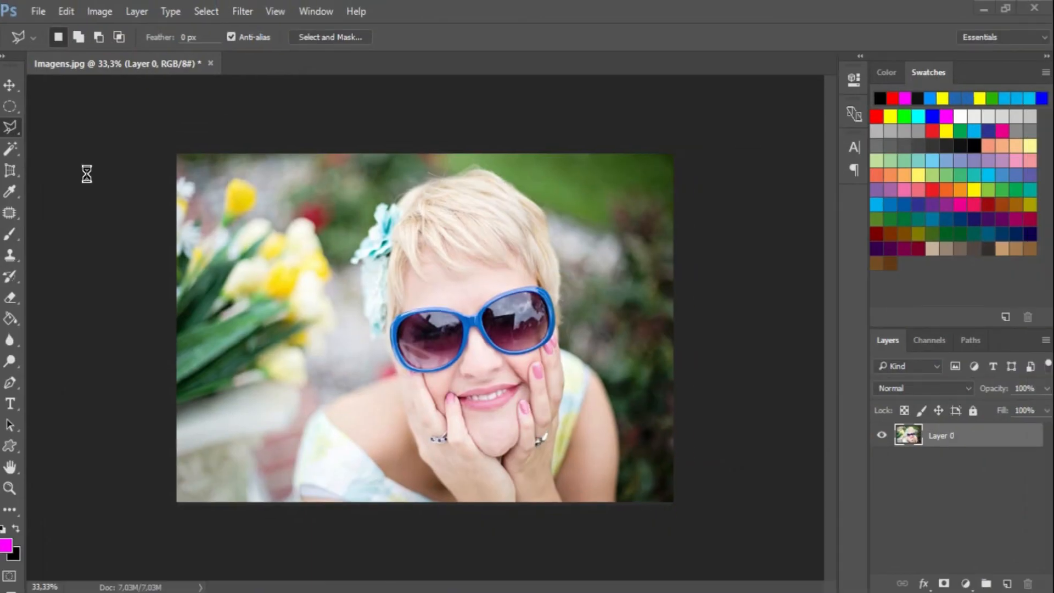